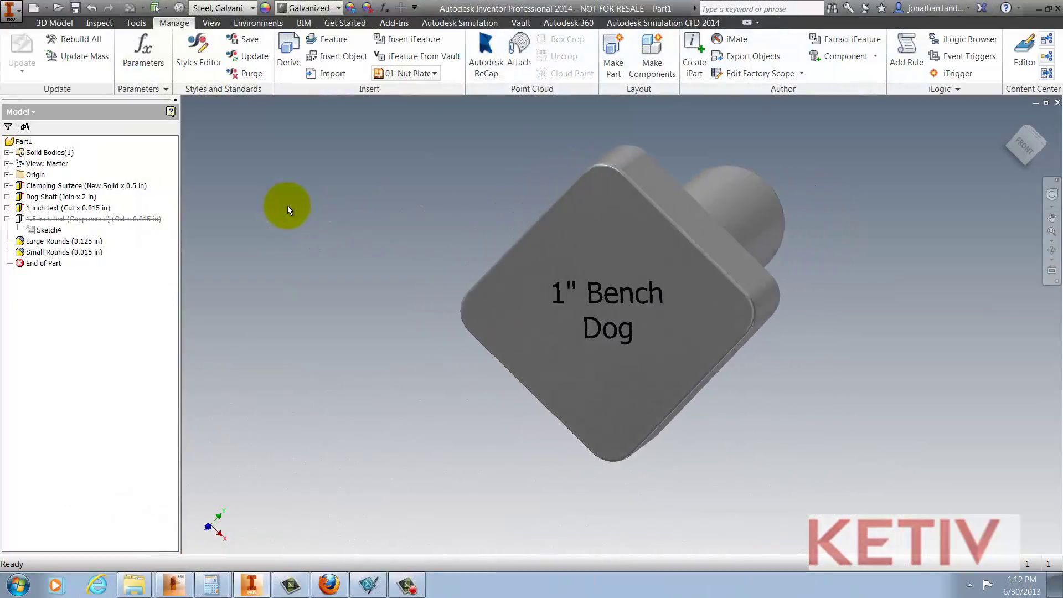
Suppress the 1 inch text feature and unsuppress the 1.5 inch text feature so the head reads 1 1/2" Bench Dog.
{"action": "key", "text": "F6"}
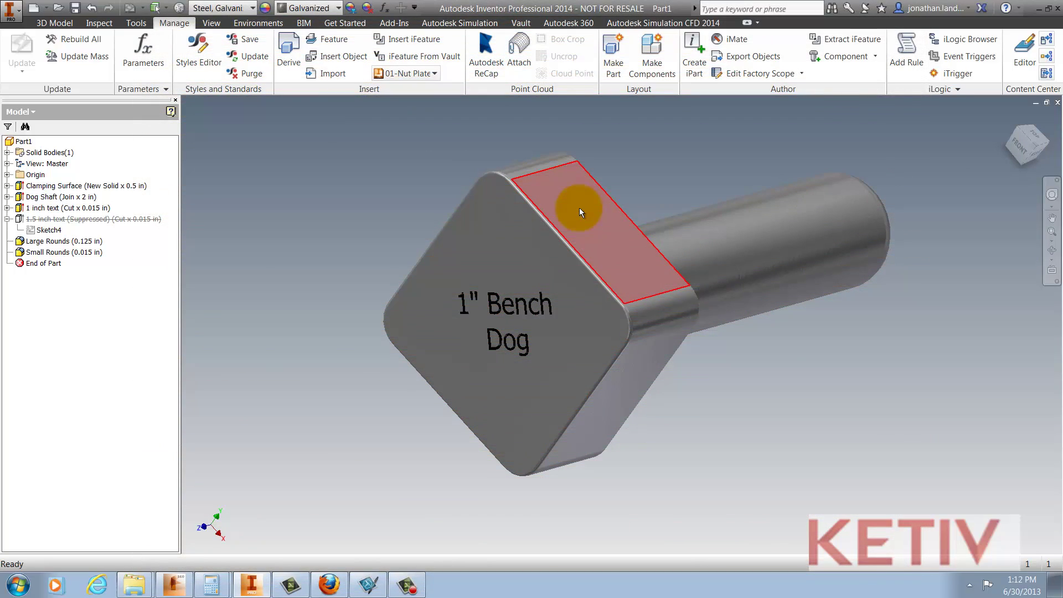
{"action": "middle_click_drag", "start_coordinate": [612, 260], "coordinate": [413, 374], "text": "shift"}
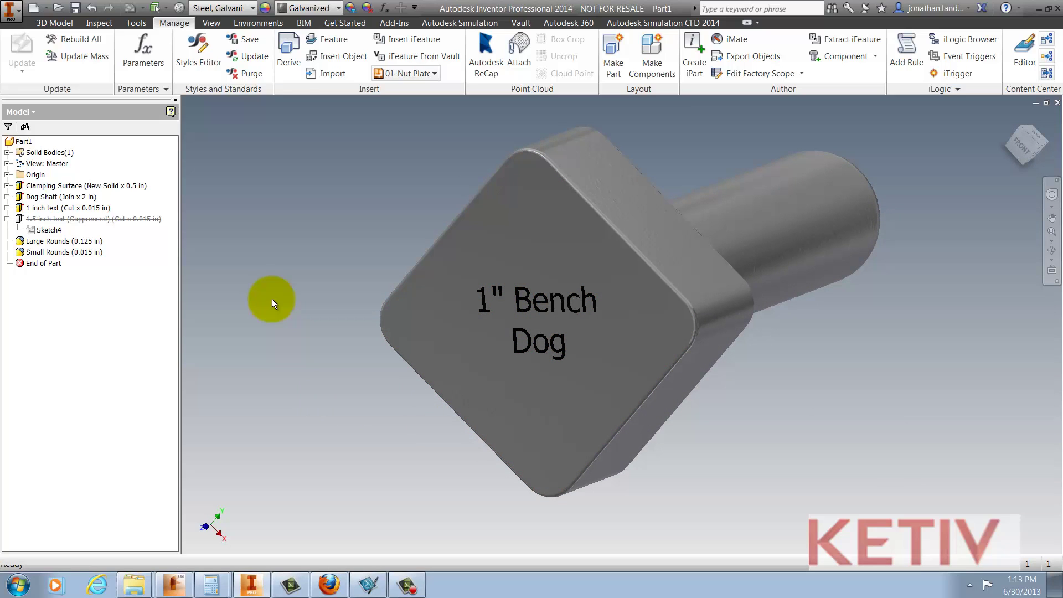
{"action": "right_click", "coordinate": [65, 208]}
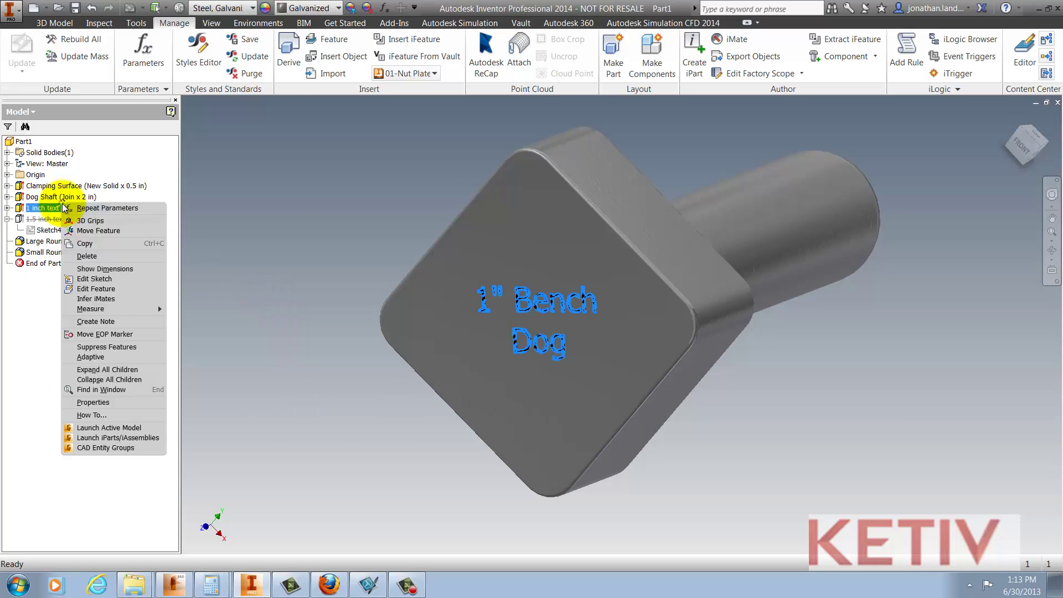
{"action": "left_click", "coordinate": [113, 347]}
{"action": "right_click", "coordinate": [94, 219]}
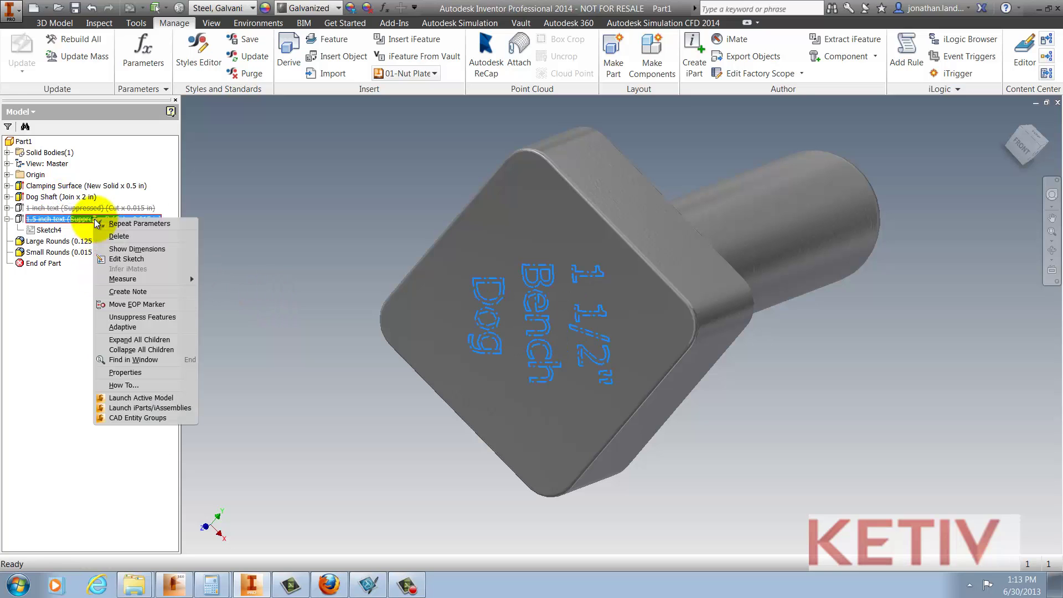
{"action": "left_click", "coordinate": [127, 316]}
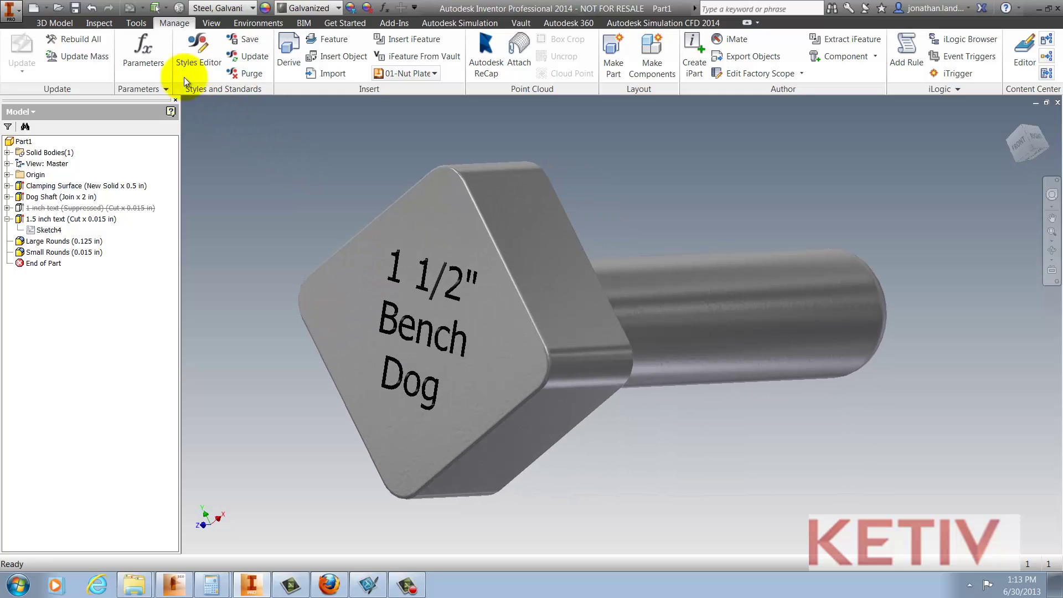
Make Dog_Width a multi-value parameter by adding 1.5in to its value list.
{"action": "left_click", "coordinate": [148, 42]}
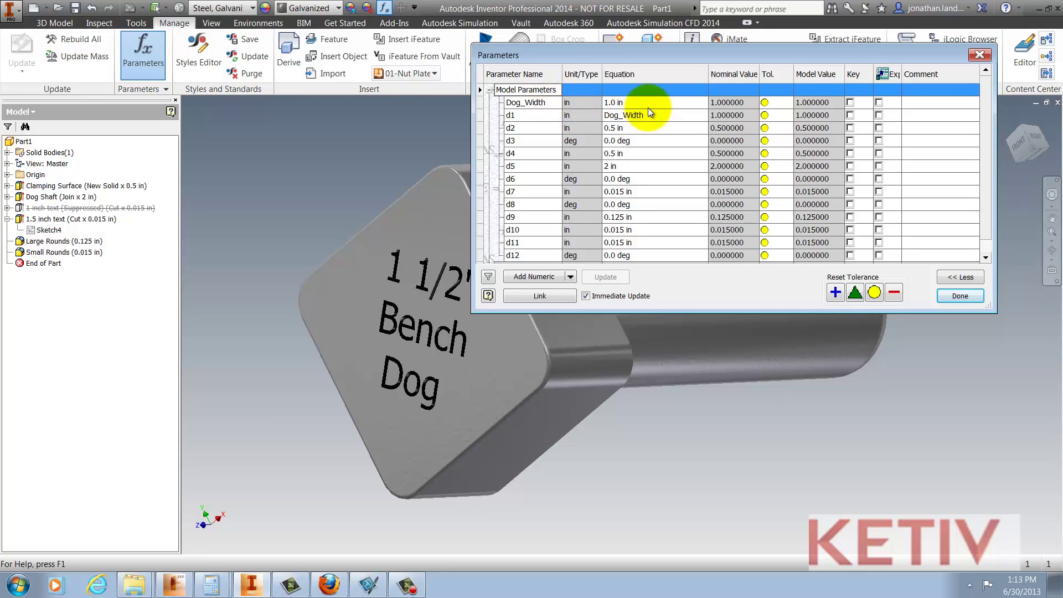
{"action": "right_click", "coordinate": [547, 103]}
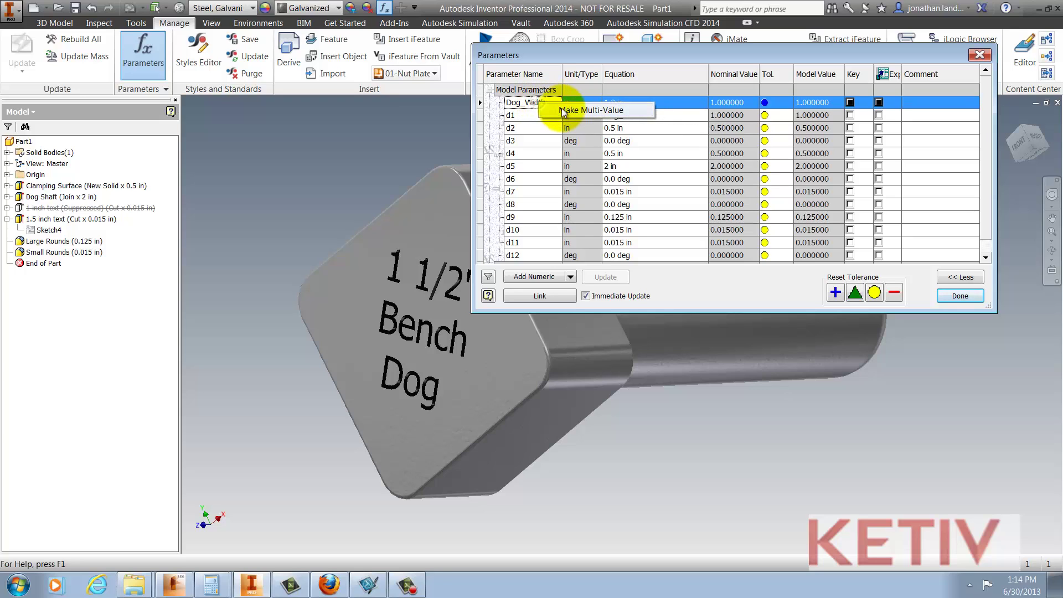
{"action": "left_click", "coordinate": [562, 109]}
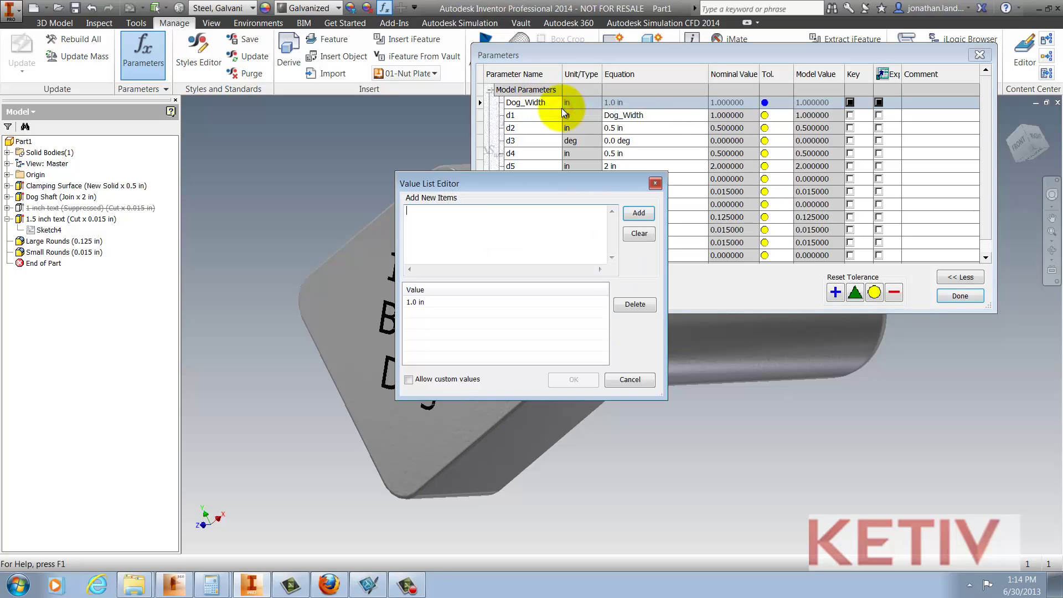
{"action": "left_click", "coordinate": [440, 219]}
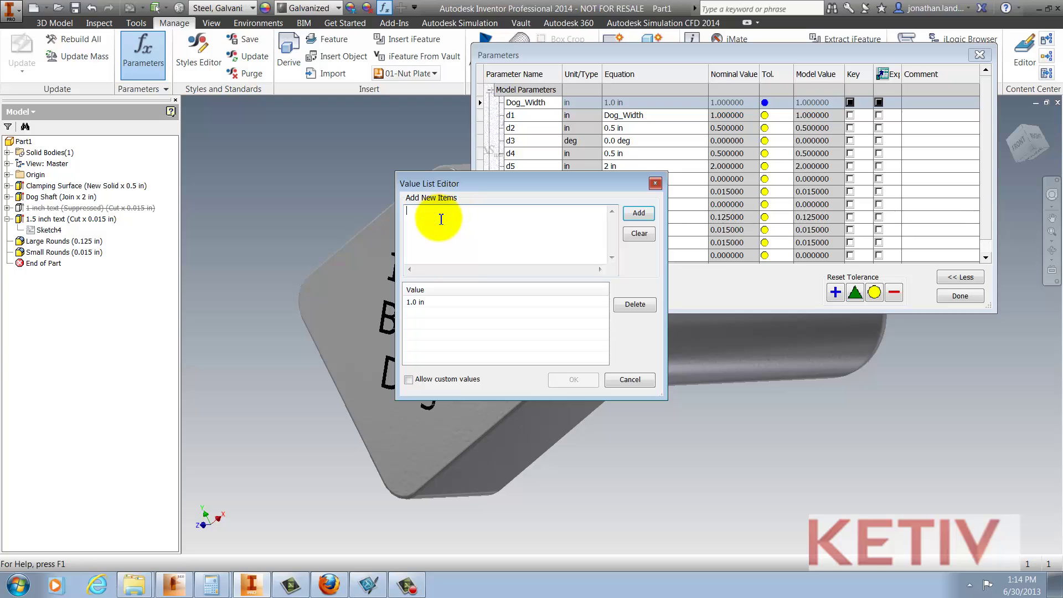
{"action": "type", "text": "1.5in"}
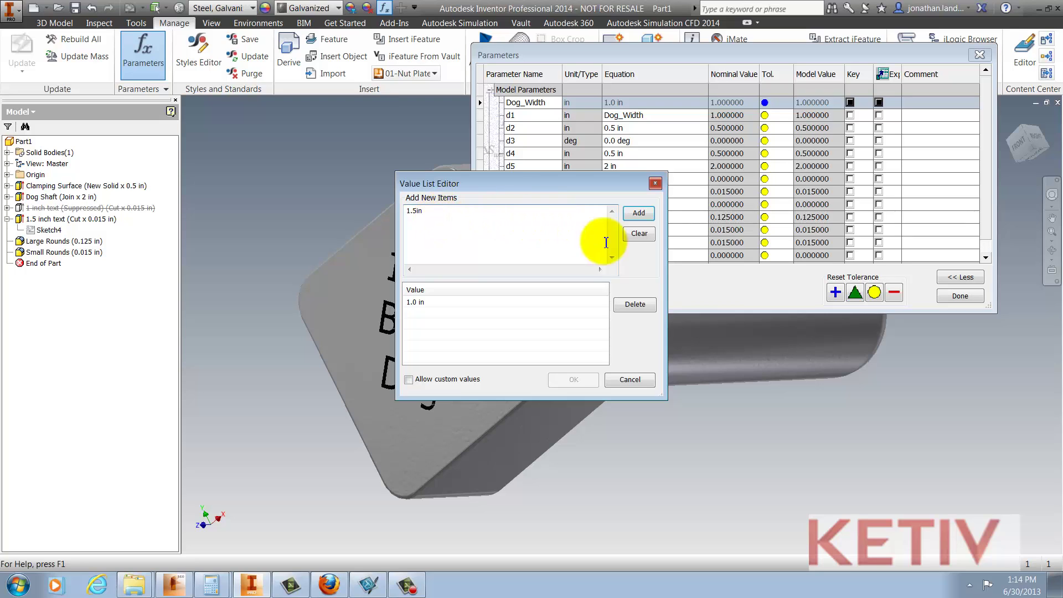
{"action": "left_click", "coordinate": [637, 212]}
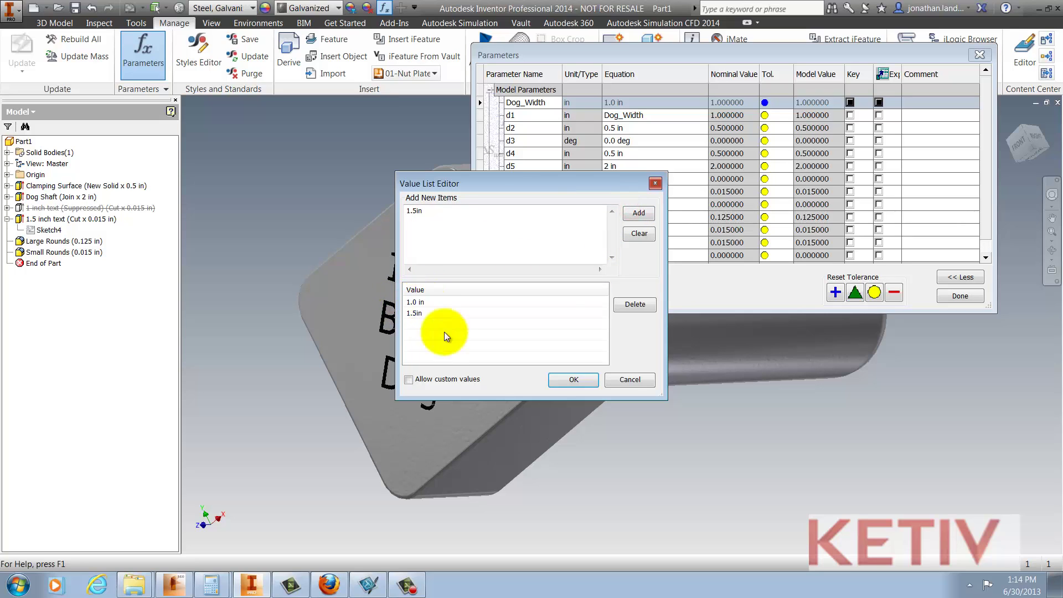
{"action": "left_click", "coordinate": [573, 380]}
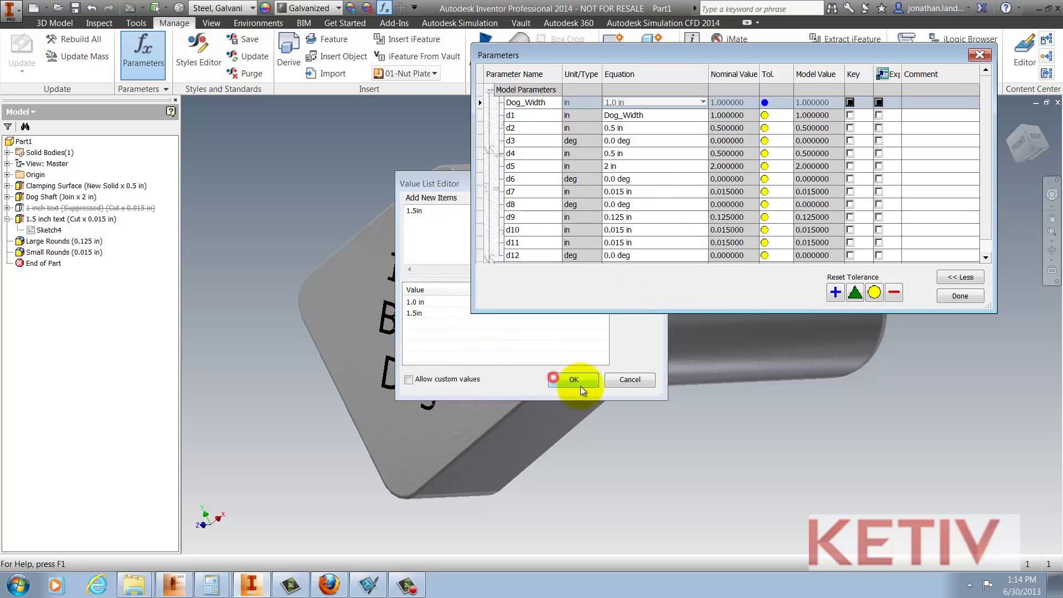
Test Dog_Width at 1.5in, then set it back to 1.0 in and finish.
{"action": "left_click", "coordinate": [660, 105]}
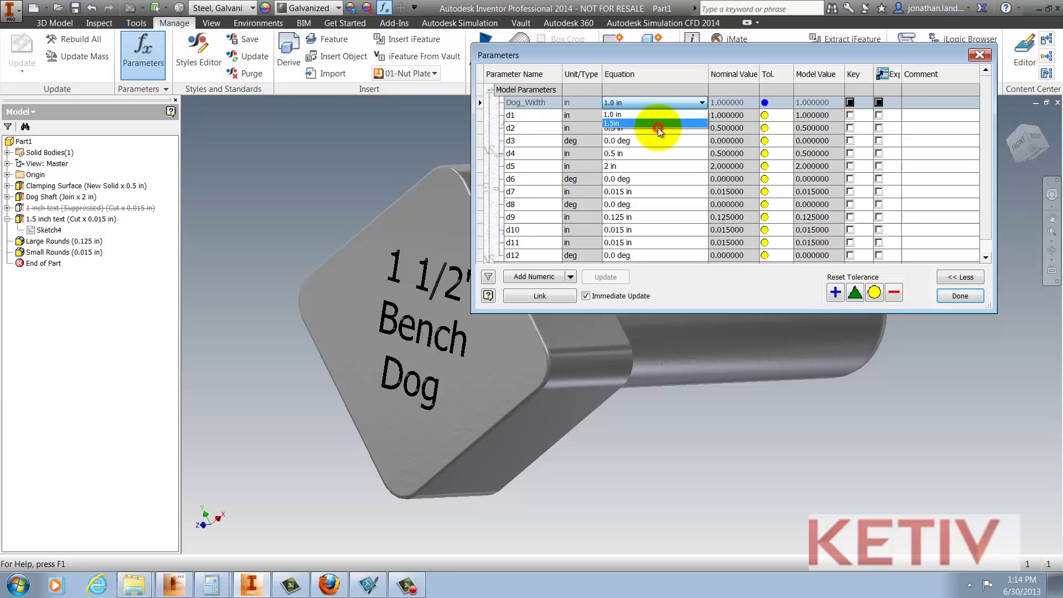
{"action": "left_click", "coordinate": [658, 124]}
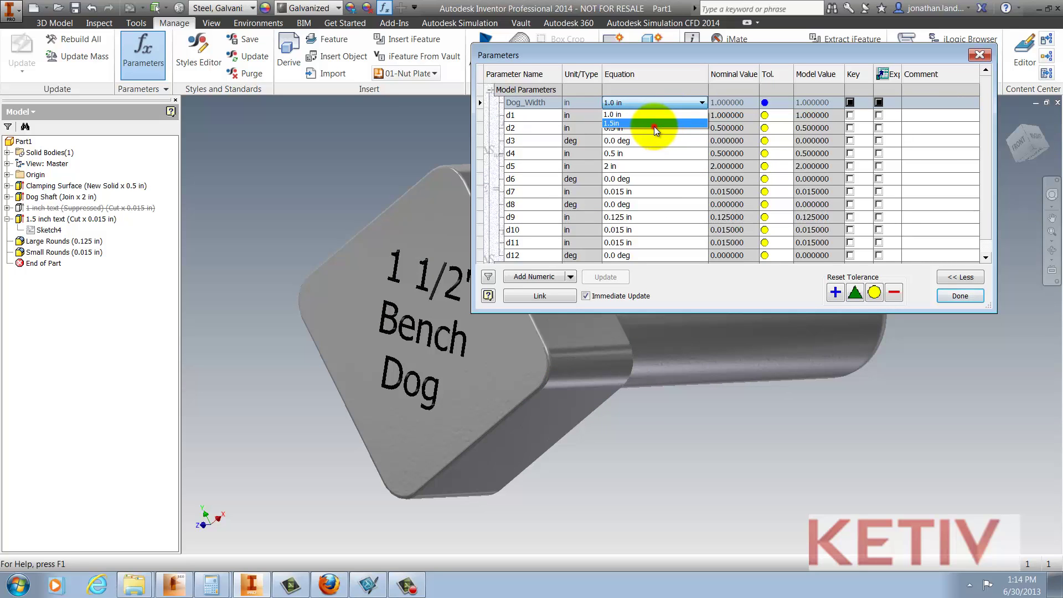
{"action": "left_click", "coordinate": [654, 125]}
{"action": "left_click", "coordinate": [655, 113]}
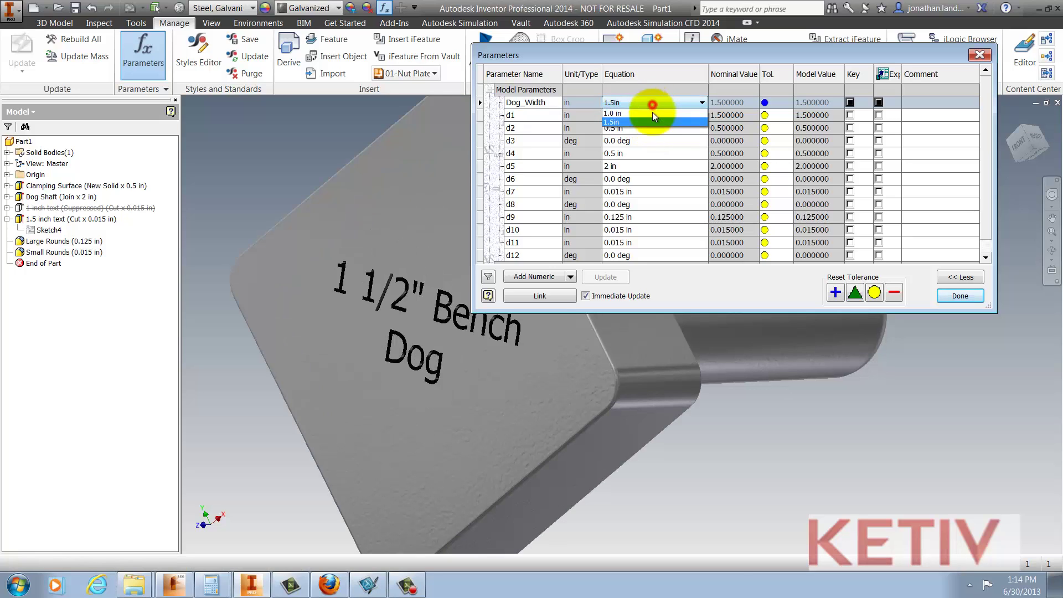
{"action": "left_click", "coordinate": [673, 136]}
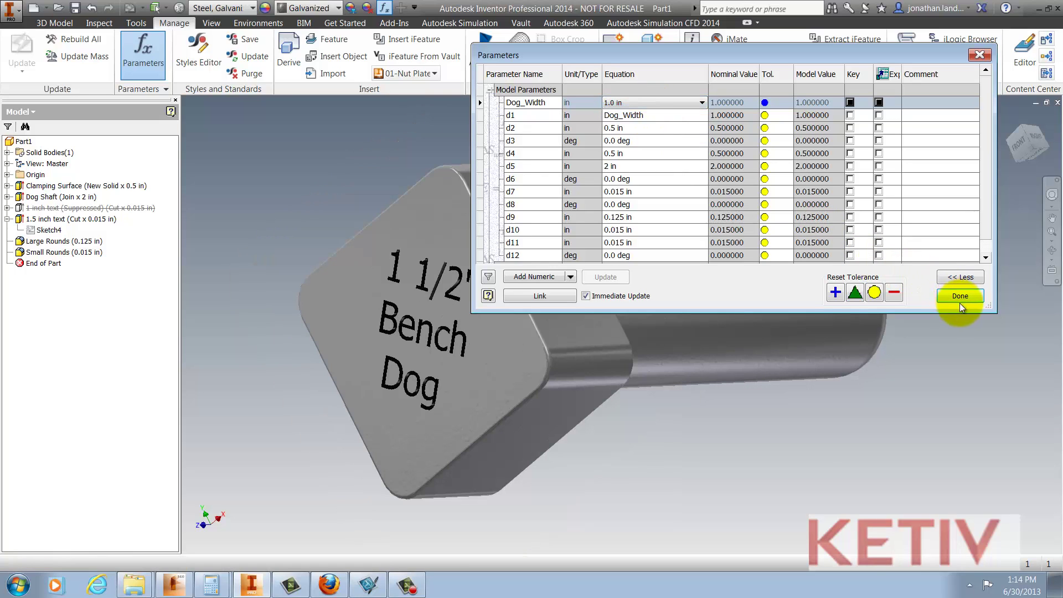
{"action": "left_click", "coordinate": [960, 295]}
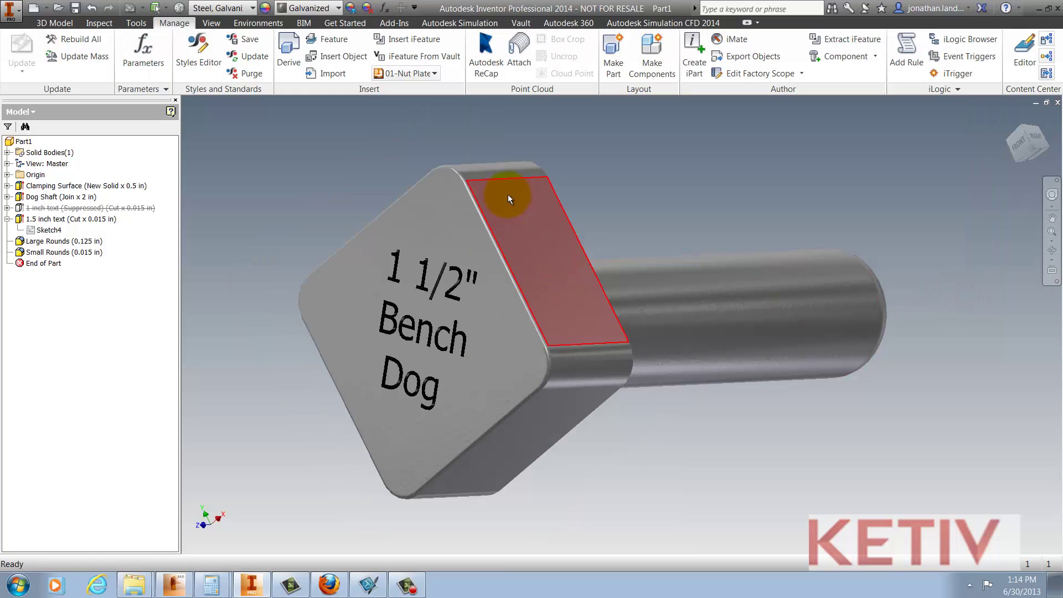
Give the 1 inch text feature a Suppress If condition of Dog_Width ≠ 1.0.
{"action": "right_click", "coordinate": [106, 210]}
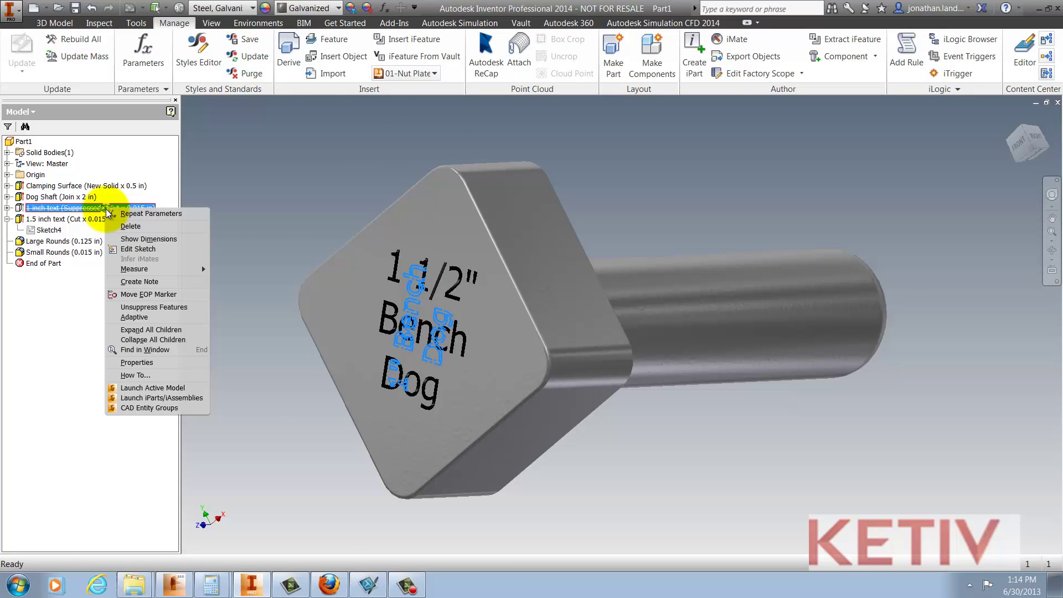
{"action": "left_click", "coordinate": [142, 362]}
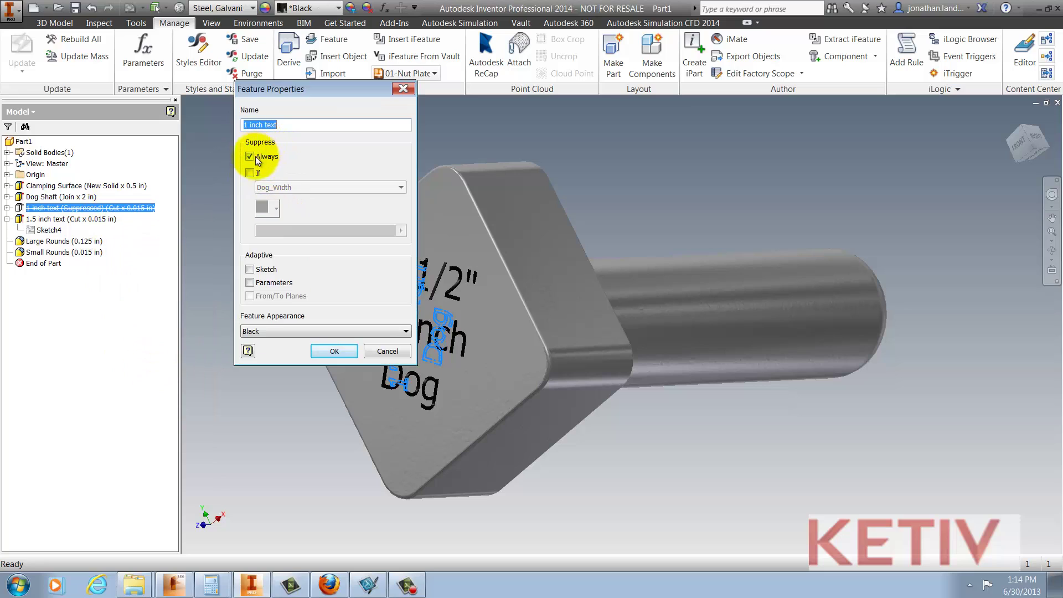
{"action": "left_click", "coordinate": [258, 174]}
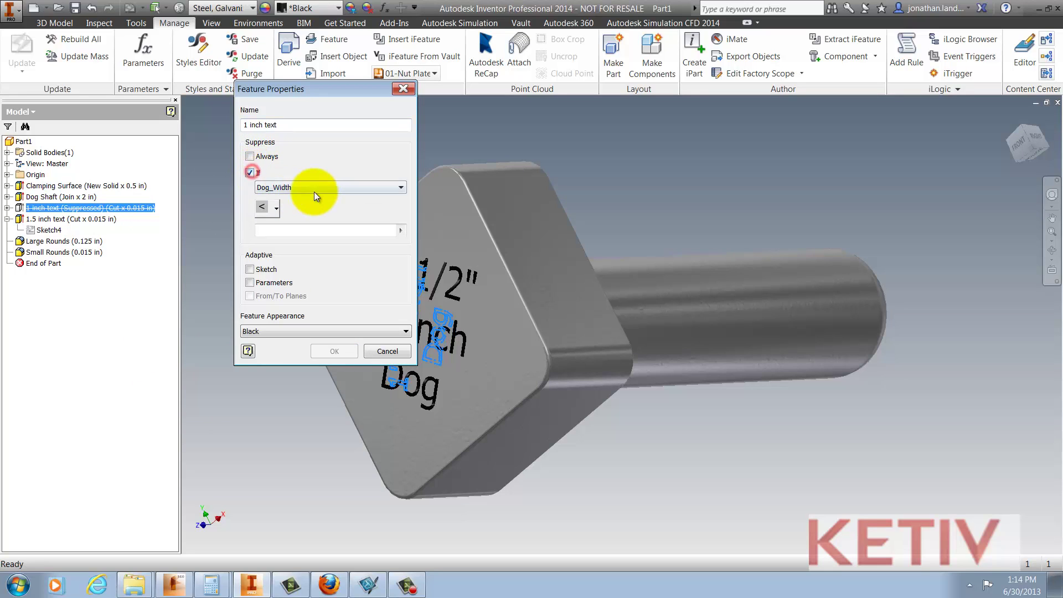
{"action": "left_click", "coordinate": [317, 189]}
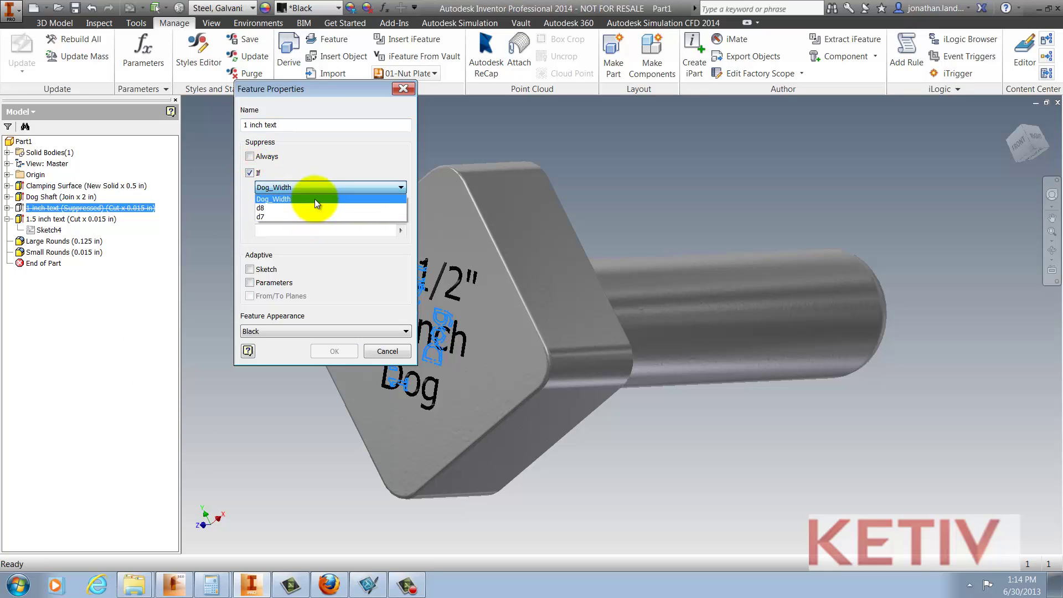
{"action": "left_click", "coordinate": [311, 202]}
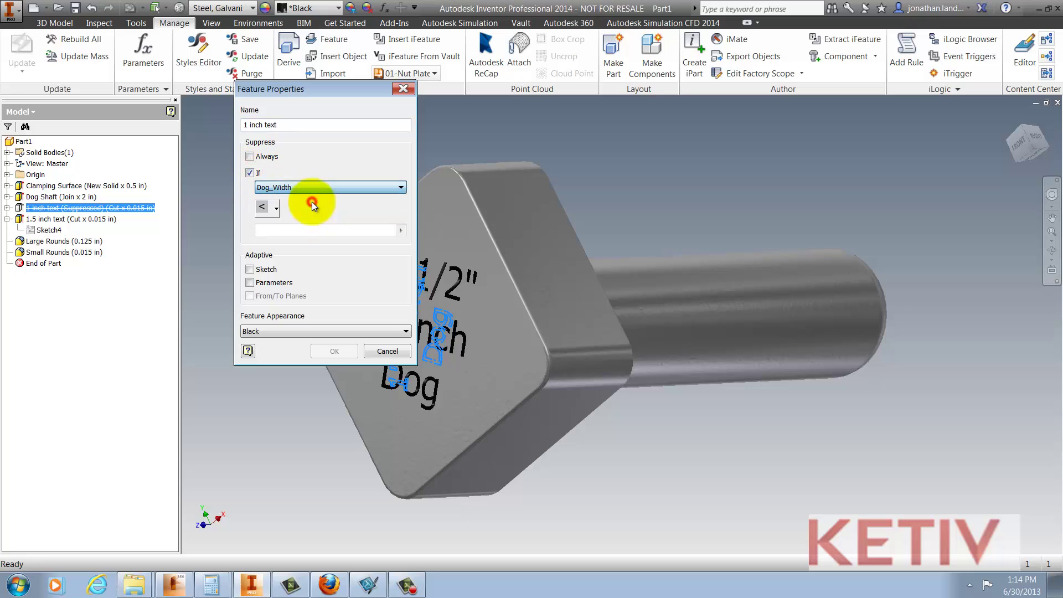
{"action": "left_click", "coordinate": [275, 210]}
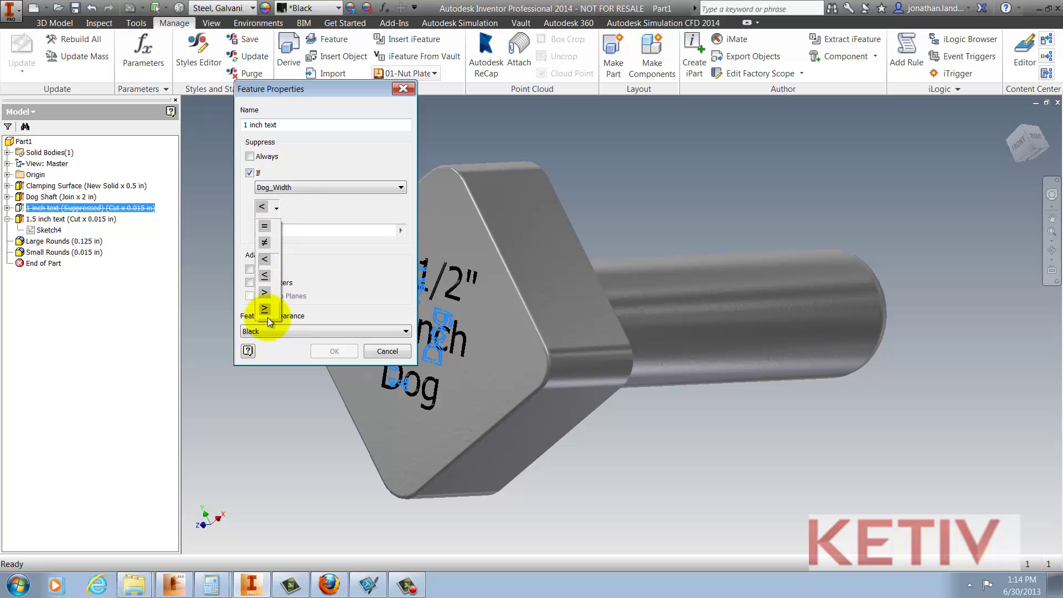
{"action": "left_click", "coordinate": [274, 245]}
{"action": "left_click", "coordinate": [276, 231]}
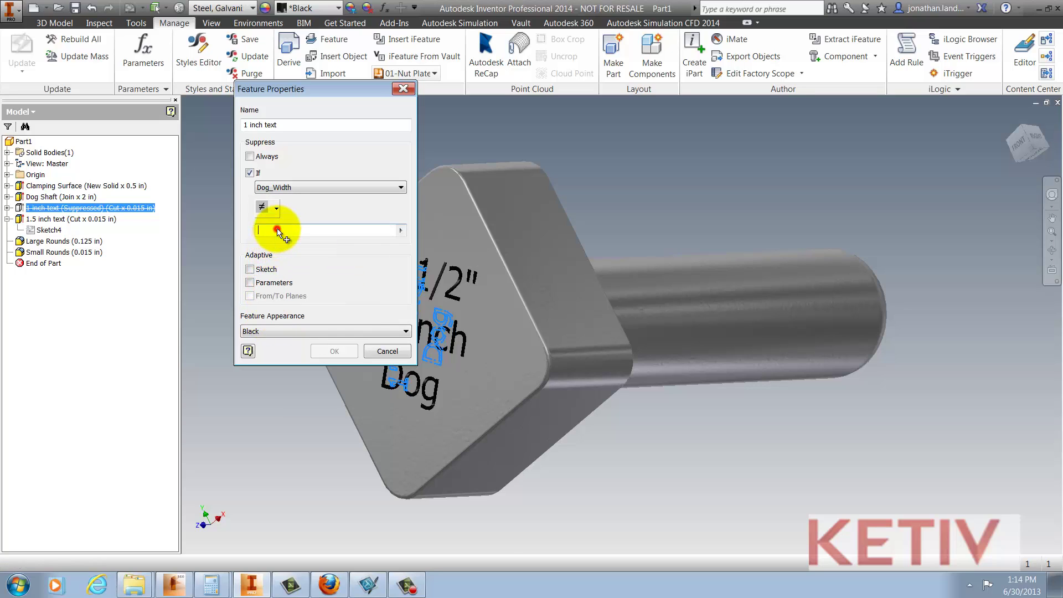
{"action": "type", "text": "1."}
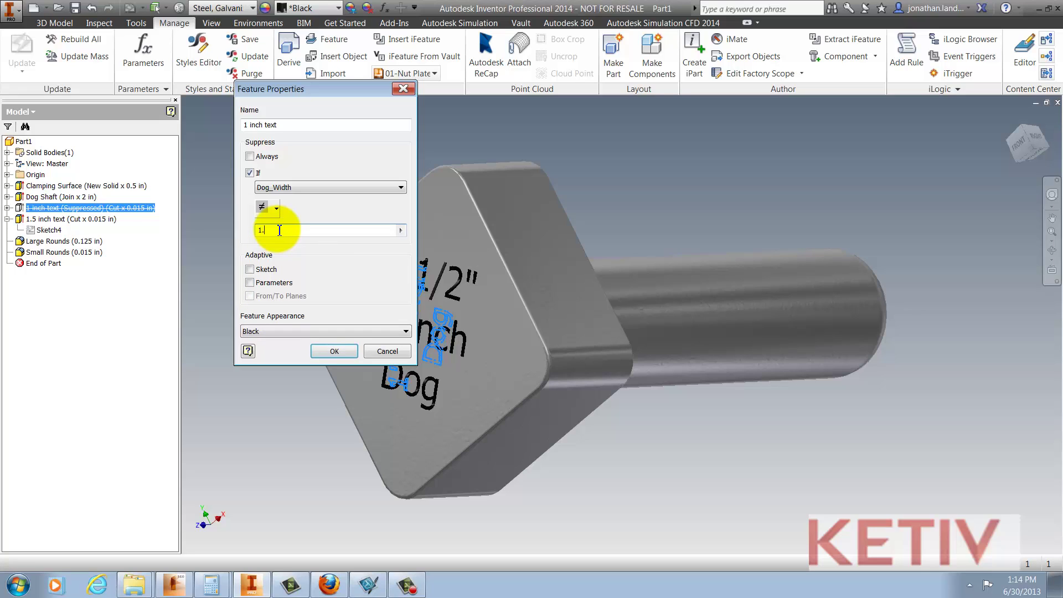
{"action": "type", "text": "0"}
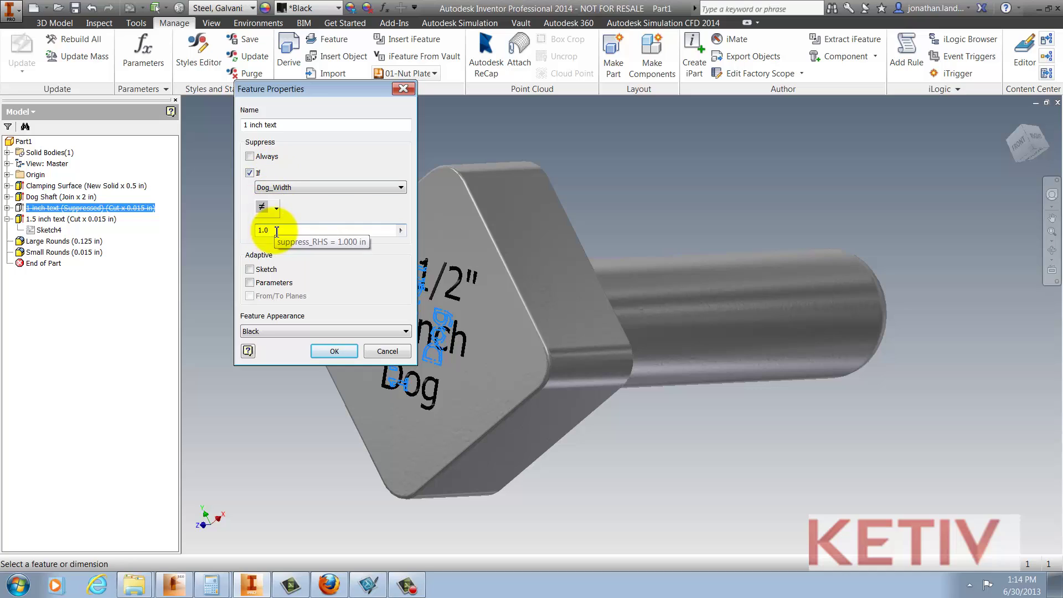
{"action": "left_click", "coordinate": [323, 352]}
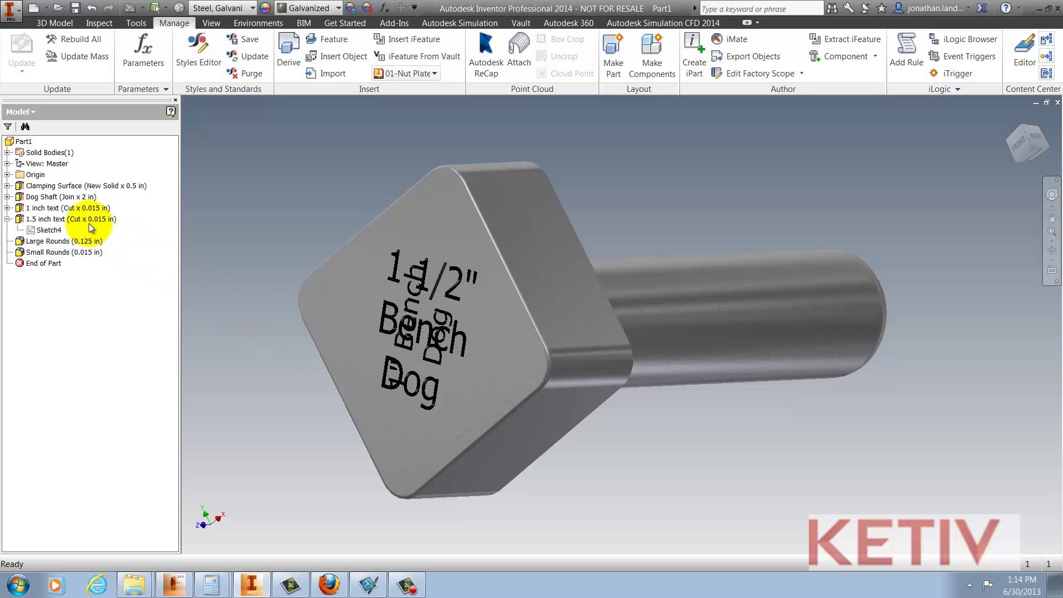
Give the 1.5 inch text feature a Suppress If condition of Dog_Width ≠ 1.5.
{"action": "right_click", "coordinate": [88, 222]}
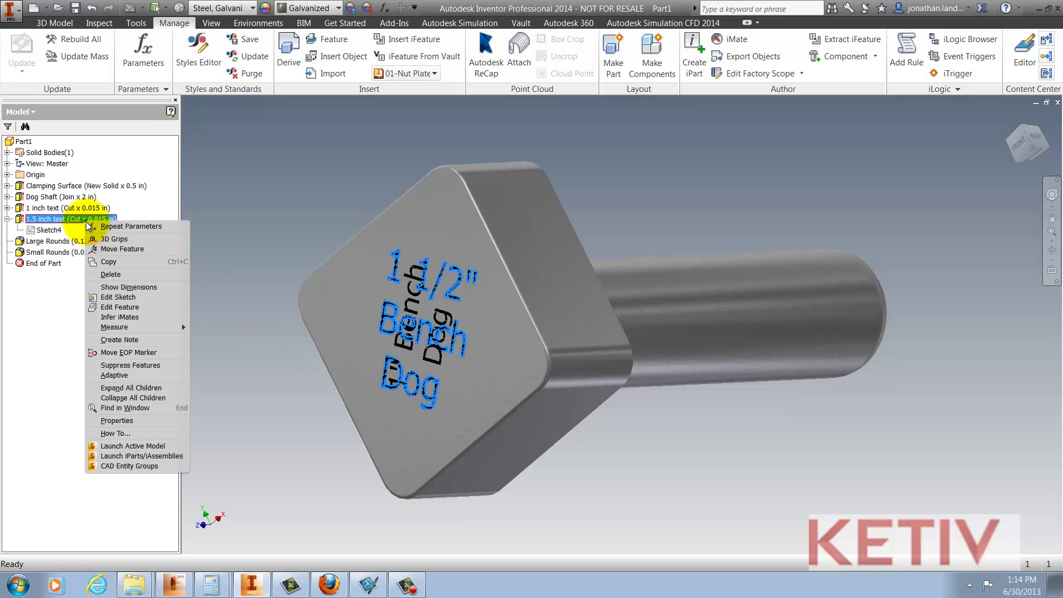
{"action": "left_click", "coordinate": [122, 421]}
{"action": "left_click", "coordinate": [249, 173]}
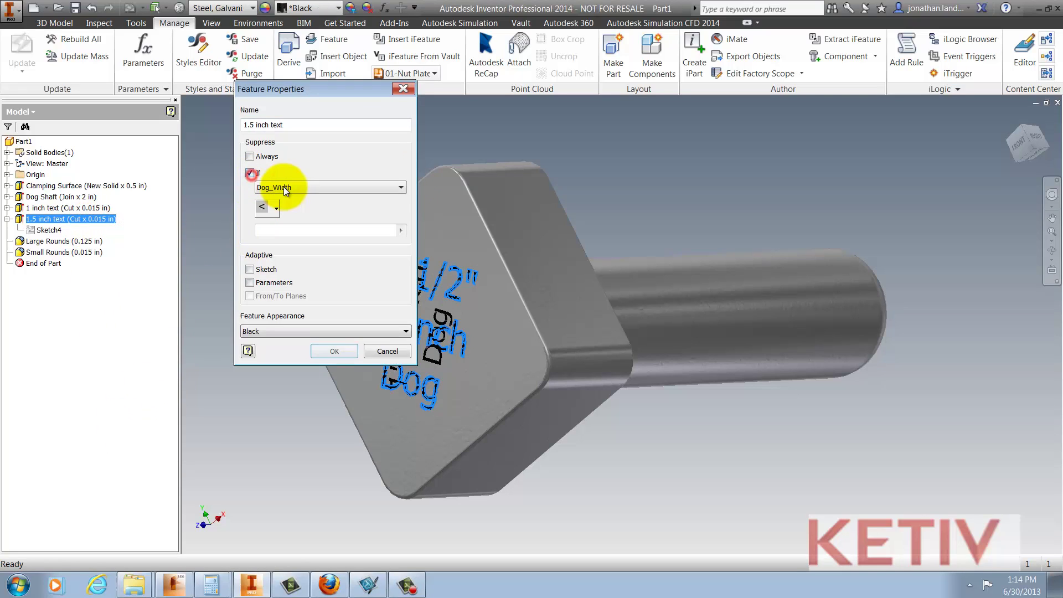
{"action": "left_click", "coordinate": [275, 209]}
{"action": "left_click", "coordinate": [277, 212]}
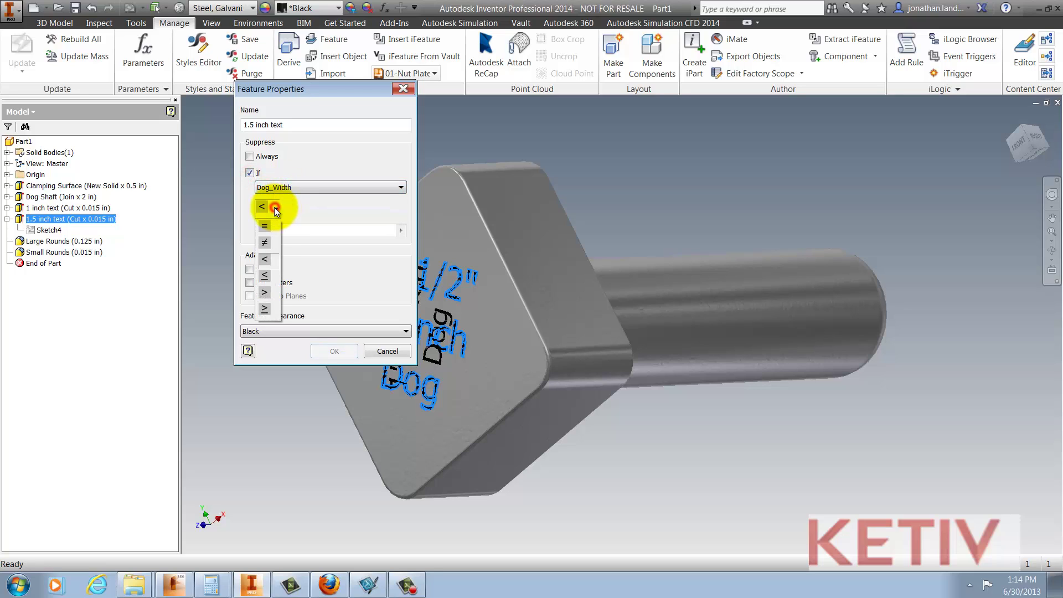
{"action": "left_click", "coordinate": [268, 247]}
{"action": "left_click", "coordinate": [271, 231]}
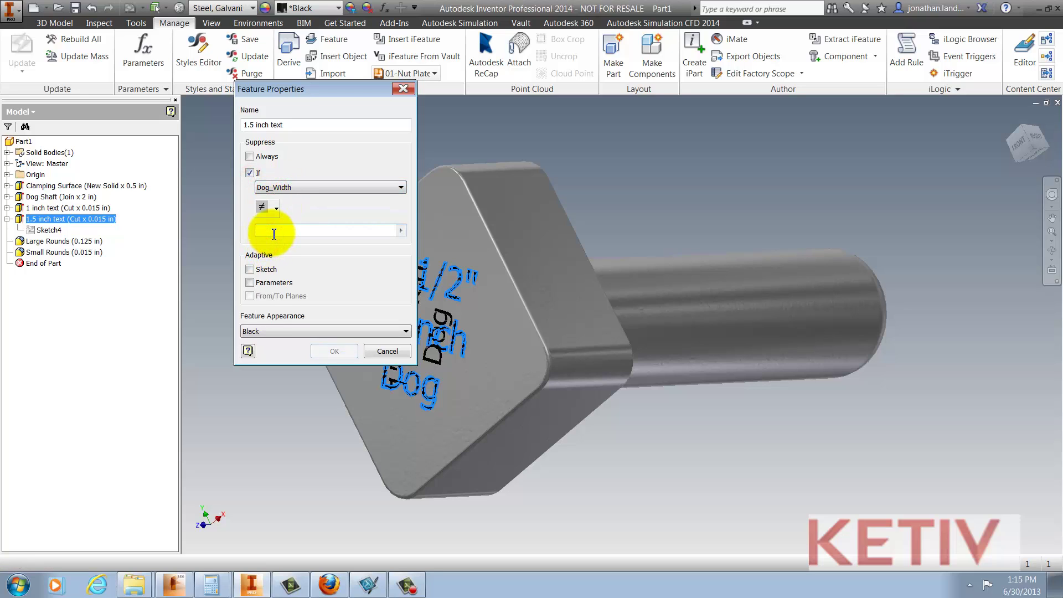
{"action": "type", "text": "1.5"}
{"action": "left_click", "coordinate": [331, 351]}
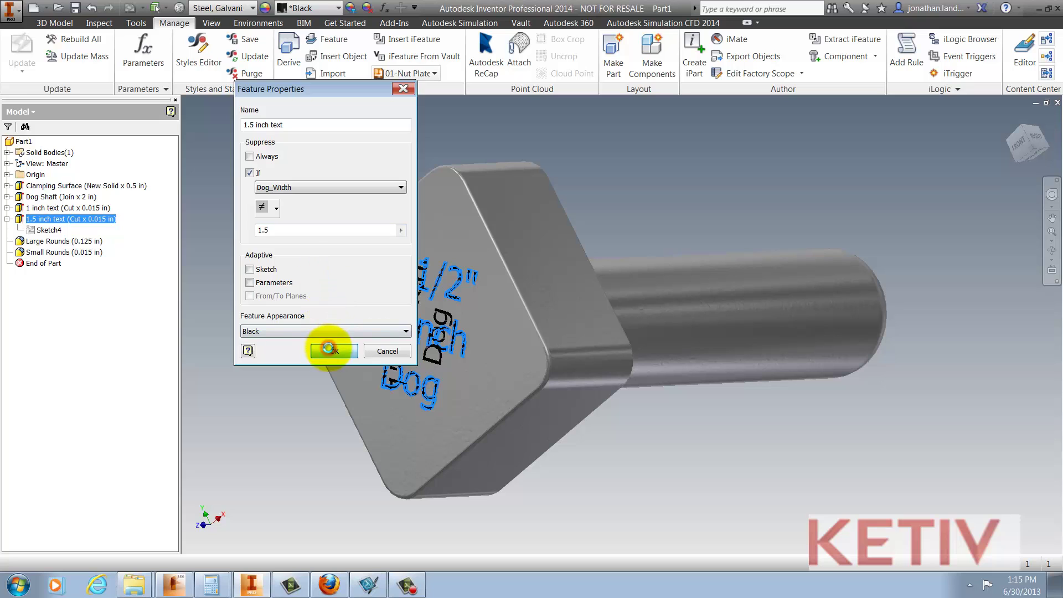
{"action": "key", "text": "F6"}
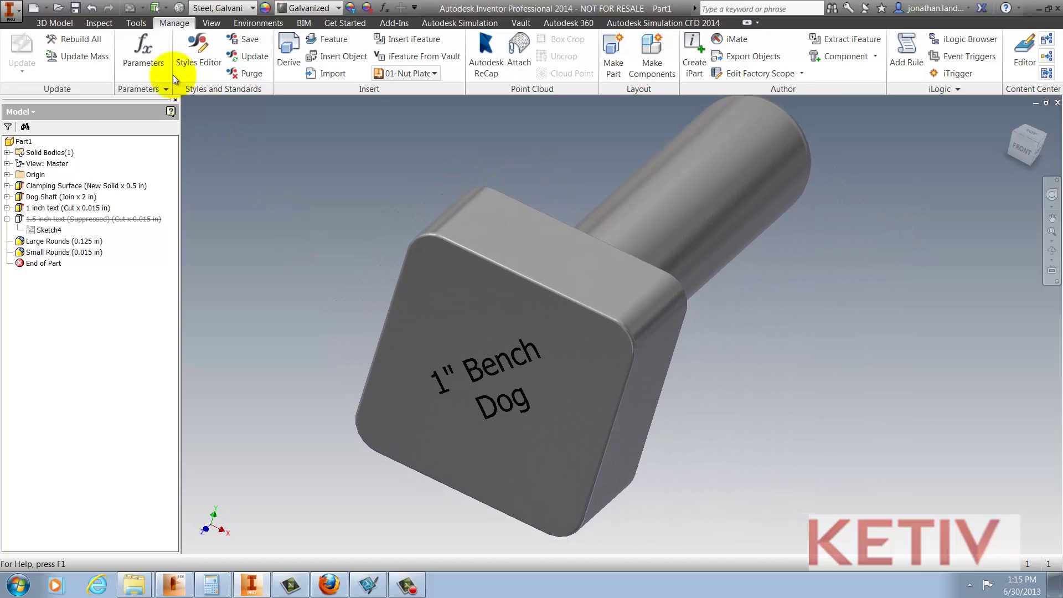
Switch Dog_Width between 1.5in and 1.0 in twice in the Parameters table, ending at 1.0 in.
{"action": "left_click", "coordinate": [158, 64]}
{"action": "left_click_drag", "start_coordinate": [630, 57], "coordinate": [866, 184]}
{"action": "left_click", "coordinate": [869, 228]}
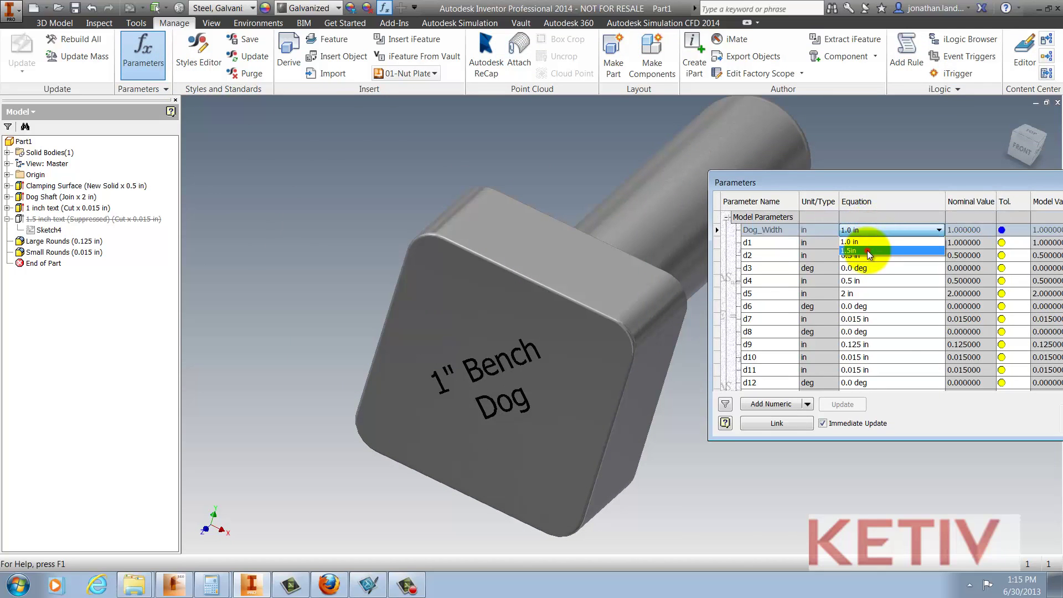
{"action": "left_click", "coordinate": [867, 251]}
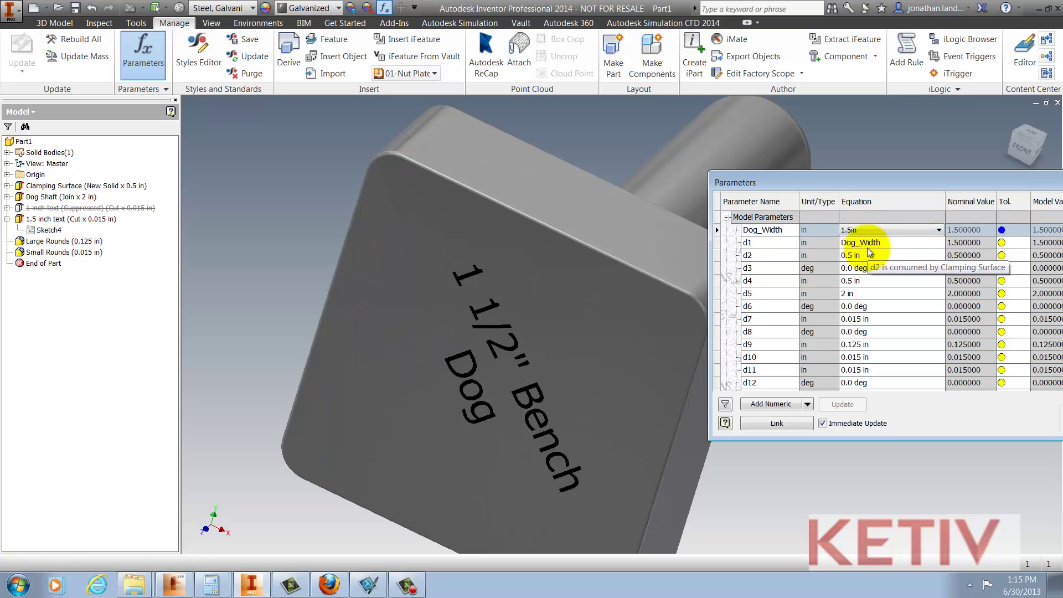
{"action": "left_click", "coordinate": [869, 227]}
{"action": "left_click", "coordinate": [869, 242]}
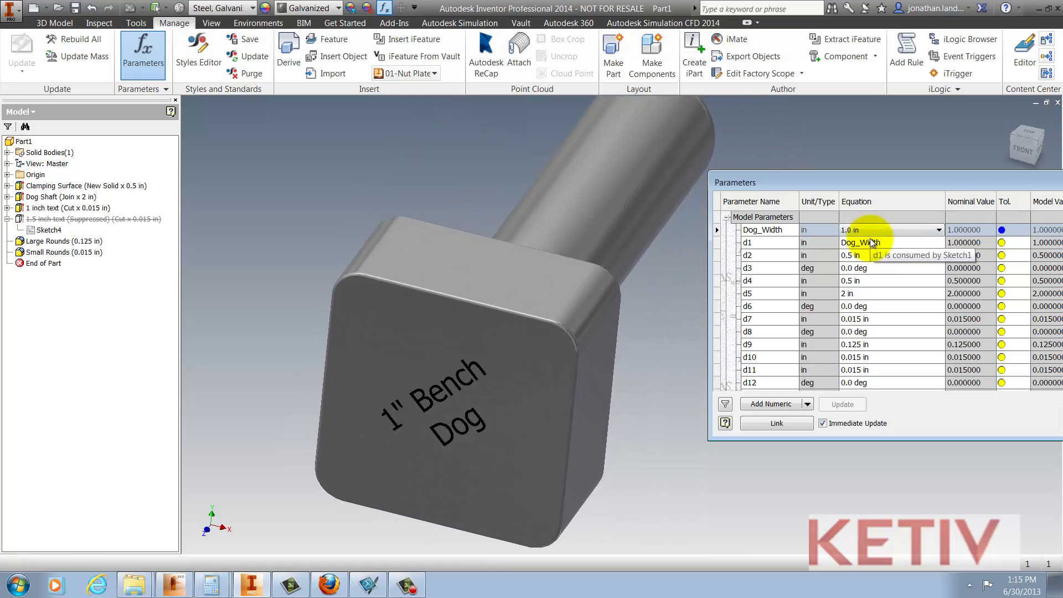
{"action": "left_click", "coordinate": [870, 228]}
{"action": "left_click", "coordinate": [875, 251]}
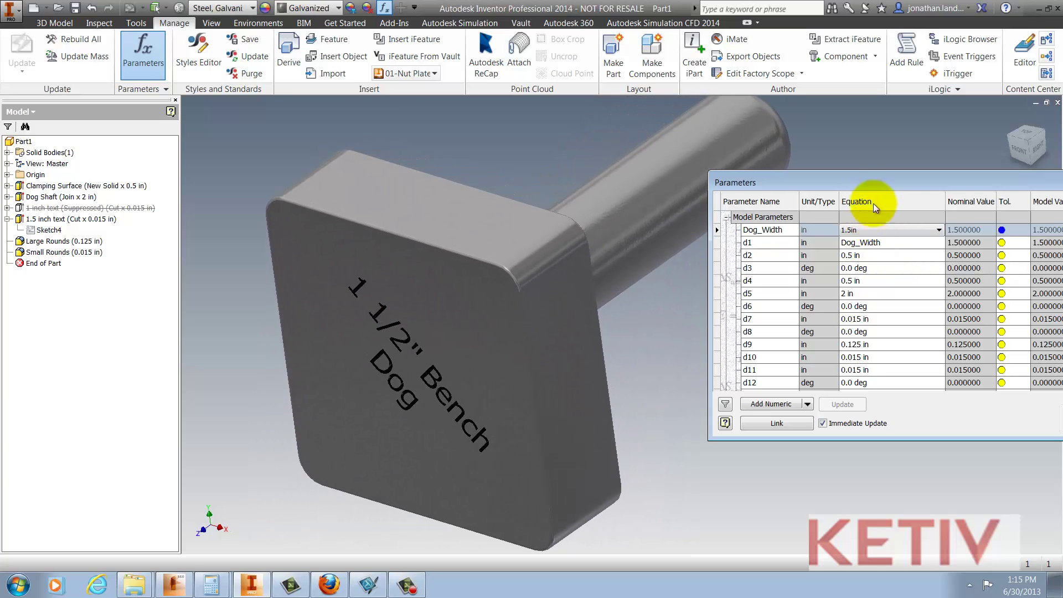
{"action": "left_click_drag", "start_coordinate": [878, 187], "coordinate": [962, 327]}
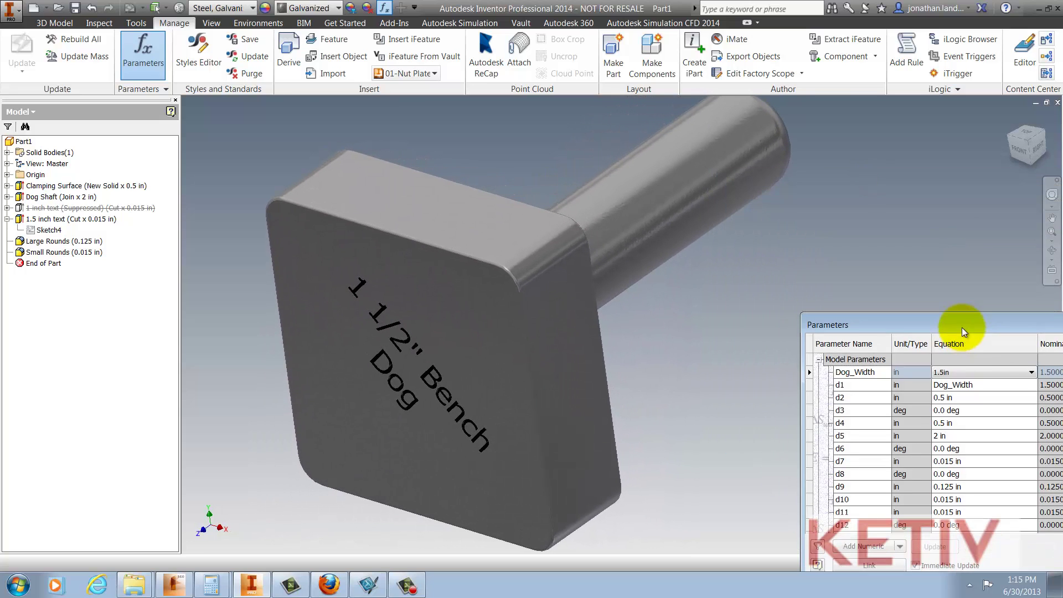
{"action": "left_click", "coordinate": [965, 372]}
{"action": "left_click", "coordinate": [966, 384]}
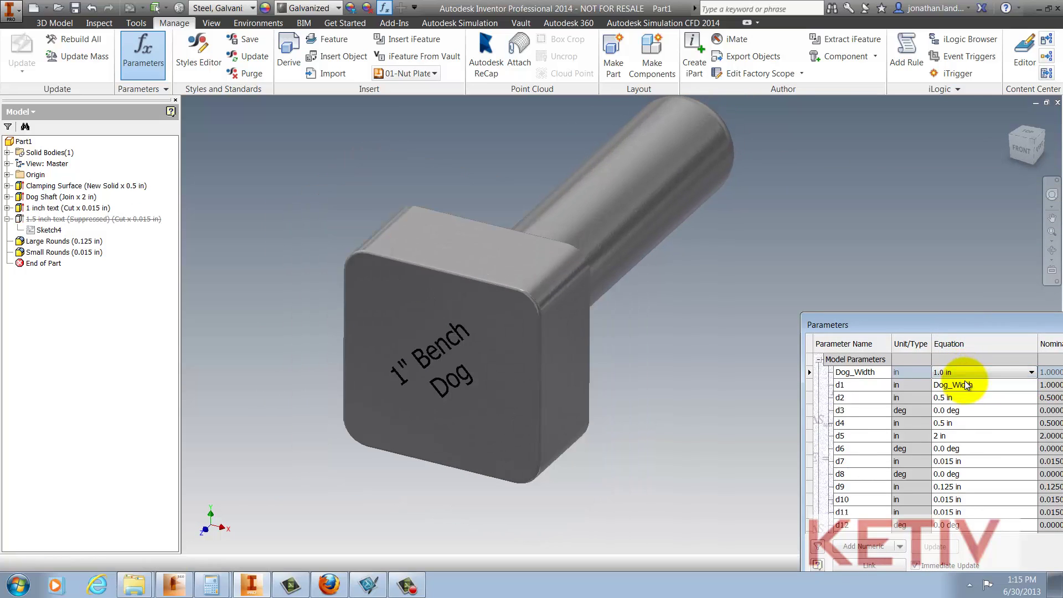